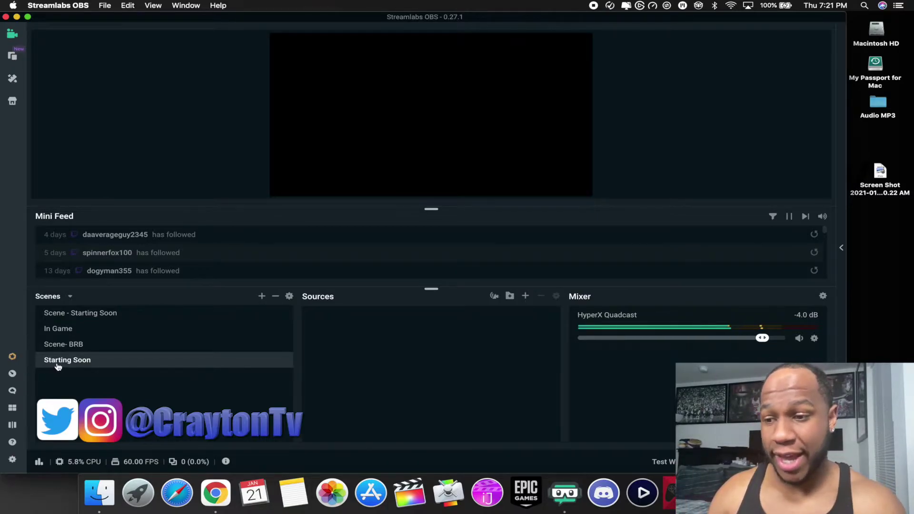
Add a new Image source to the Starting Soon scene, keeping the suggested source name.
{"action": "left_click", "coordinate": [526, 300]}
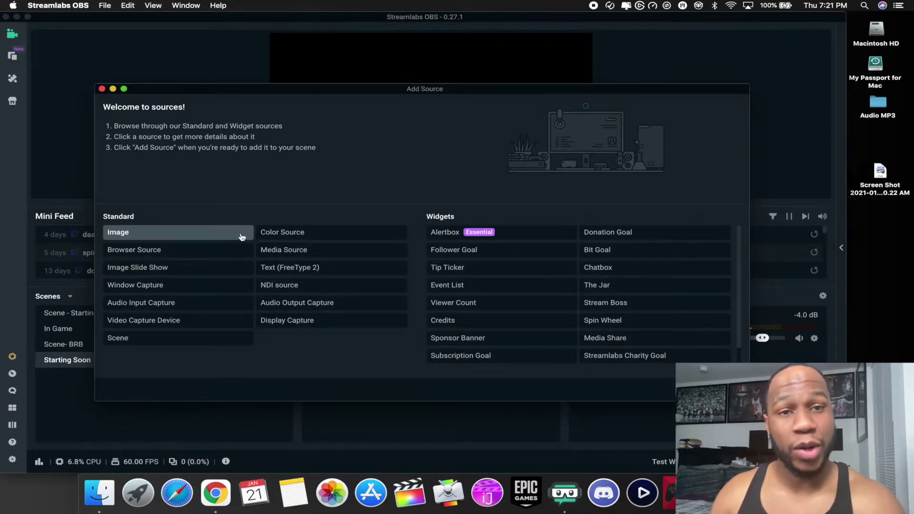
{"action": "left_click", "coordinate": [123, 235]}
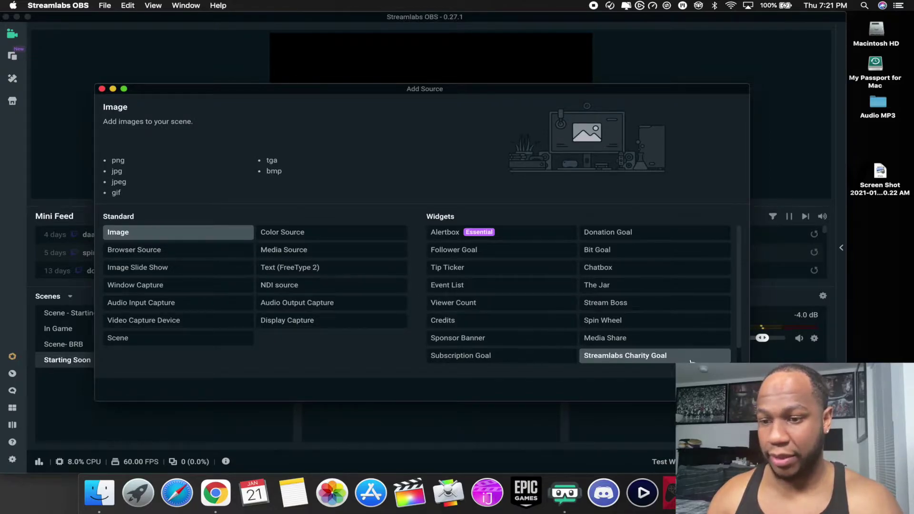
{"action": "left_click", "coordinate": [716, 390]}
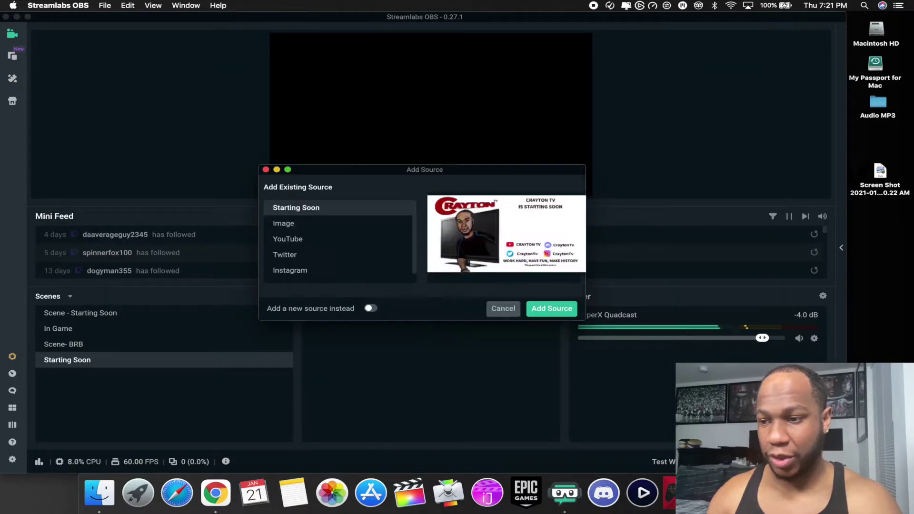
{"action": "left_click", "coordinate": [373, 310]}
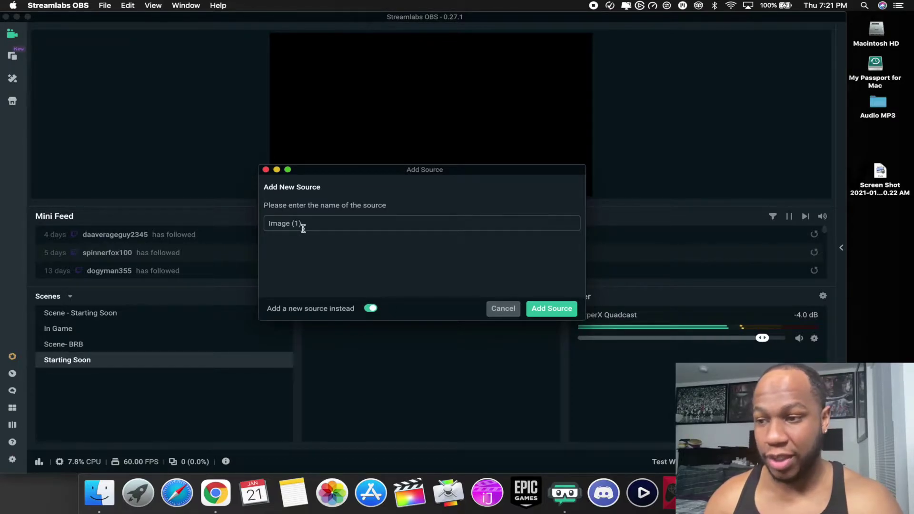
{"action": "left_click", "coordinate": [545, 303]}
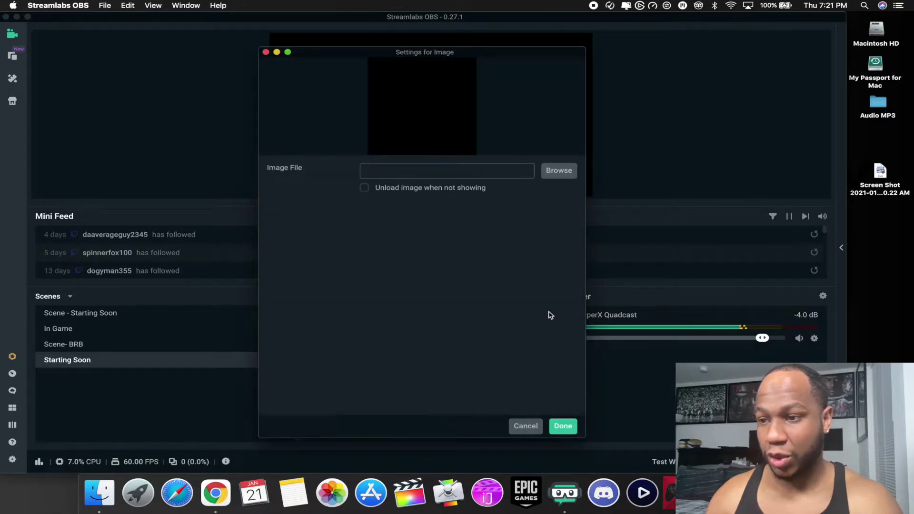
Load UNADJUSTEDNONRAW_mini_13d7.jpg as the new source's image file and finish its settings.
{"action": "left_click", "coordinate": [546, 176]}
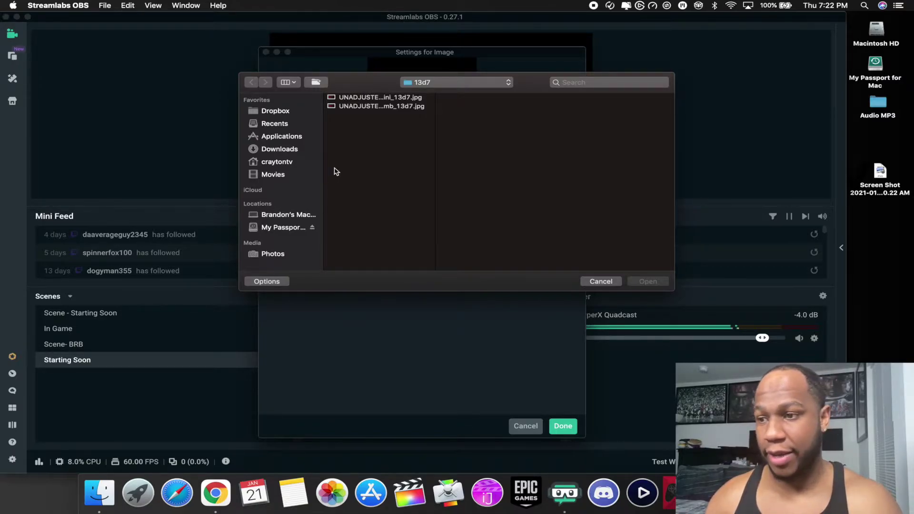
{"action": "left_click", "coordinate": [347, 99]}
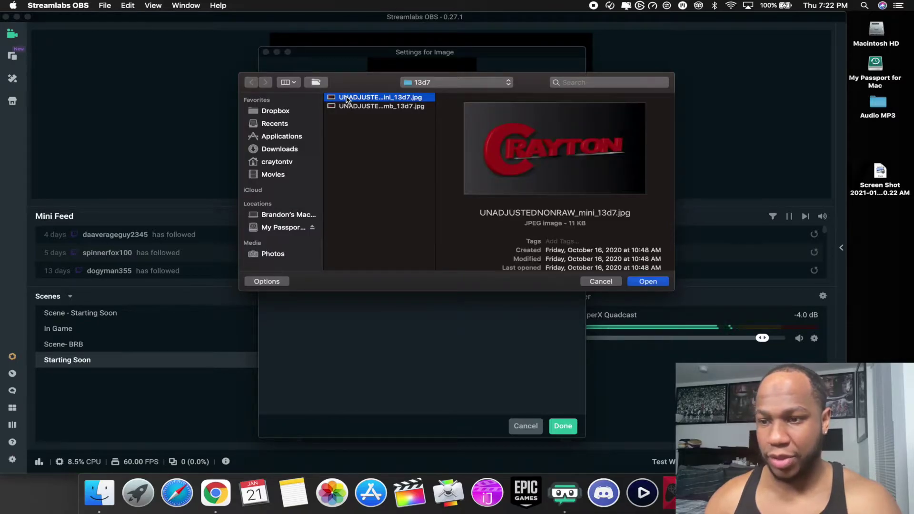
{"action": "left_click", "coordinate": [645, 282]}
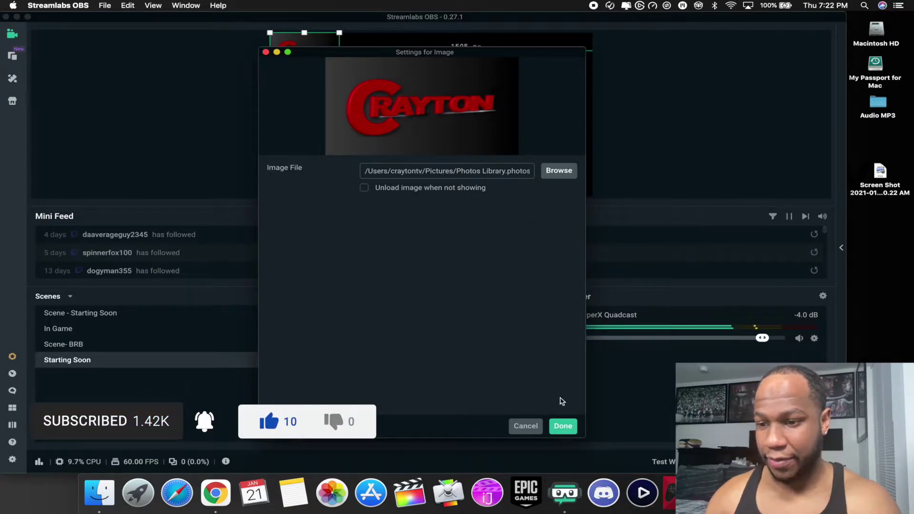
{"action": "left_click", "coordinate": [563, 426]}
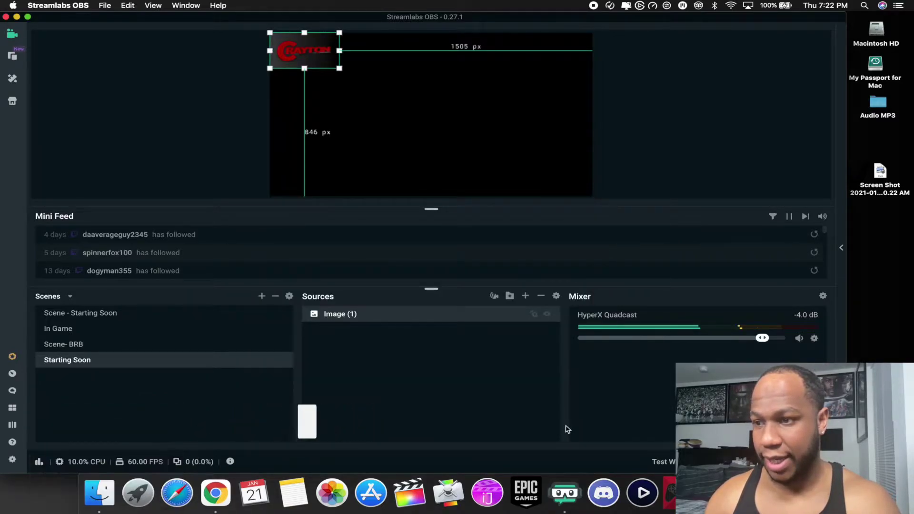
Scale the image source to fill the whole screen and lock it in place.
{"action": "right_click", "coordinate": [381, 316]}
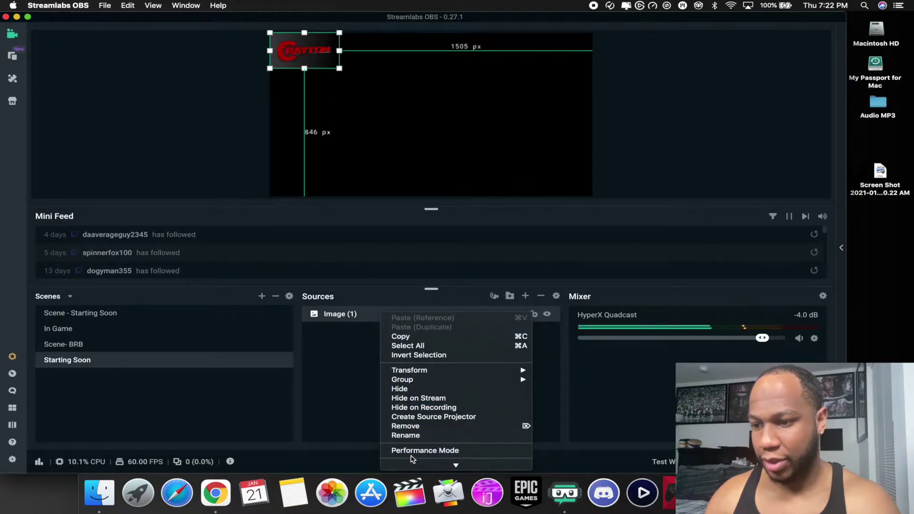
{"action": "mouse_move", "coordinate": [441, 371]}
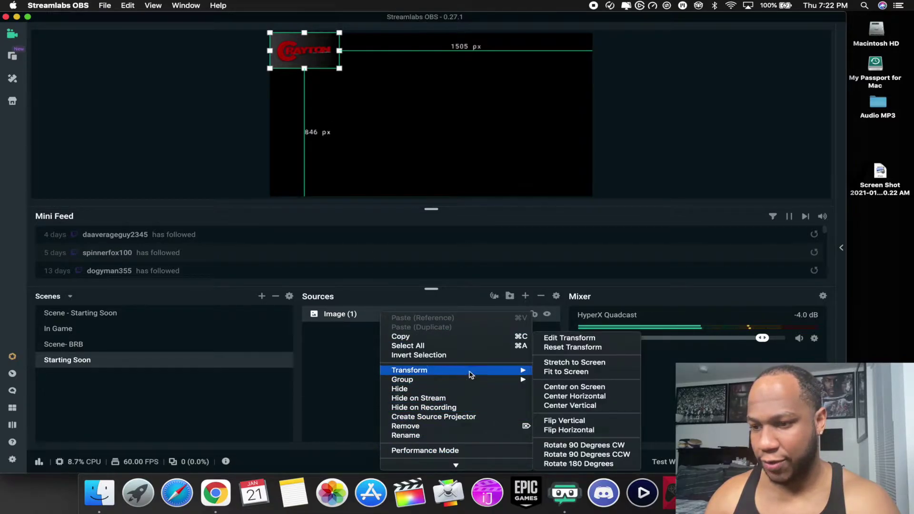
{"action": "left_click", "coordinate": [551, 367]}
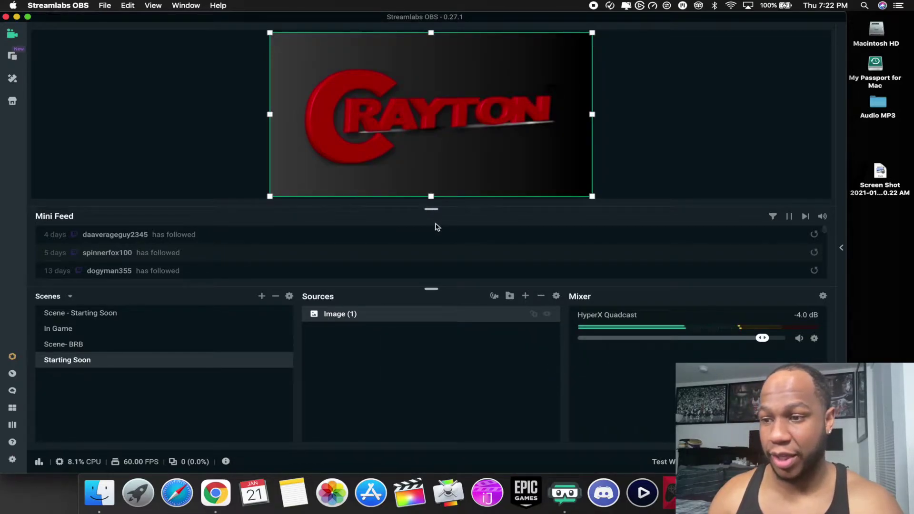
{"action": "left_click", "coordinate": [534, 316]}
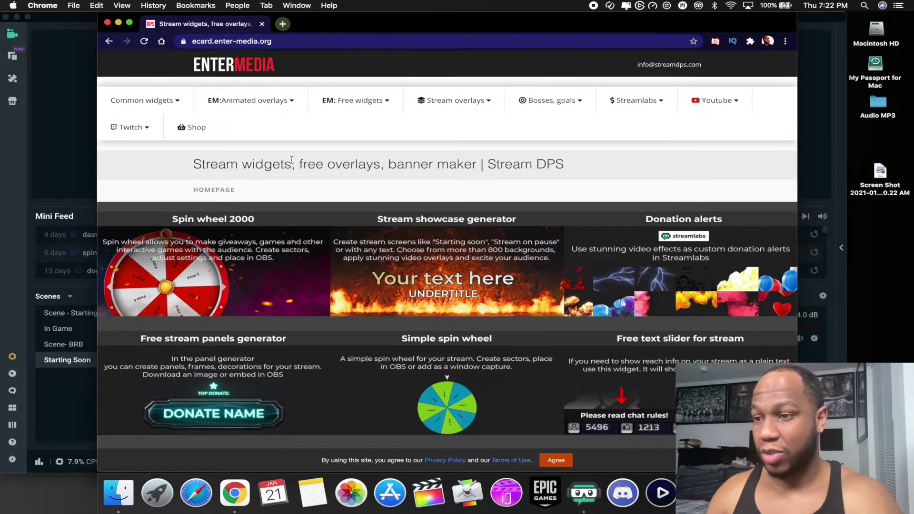
On the Enter Media site in Chrome, open the free countdown widgets in MM-SS 00:00 format.
{"action": "left_click", "coordinate": [251, 100]}
{"action": "mouse_move", "coordinate": [279, 224]}
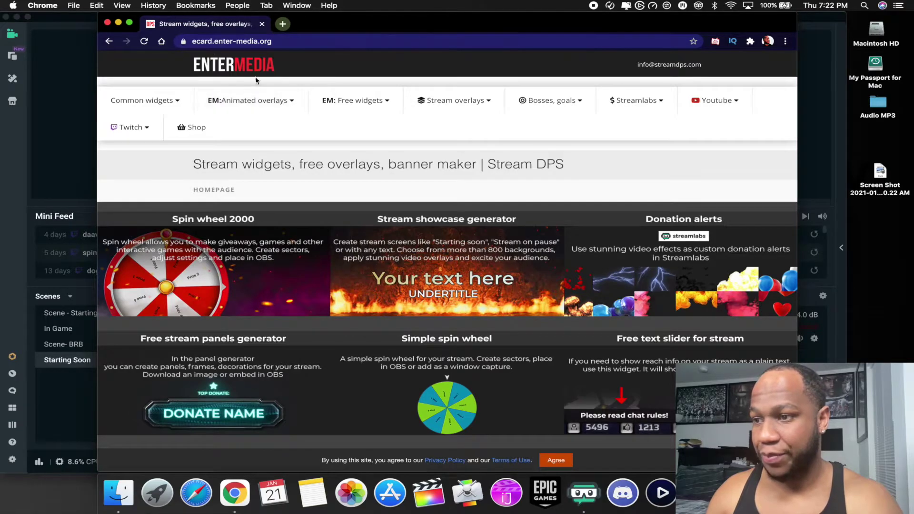
{"action": "mouse_move", "coordinate": [370, 101]}
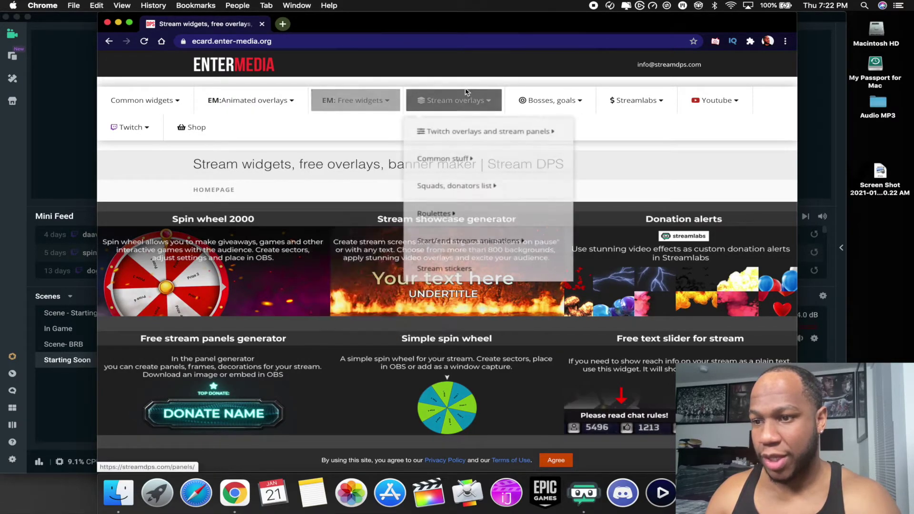
{"action": "mouse_move", "coordinate": [626, 105]}
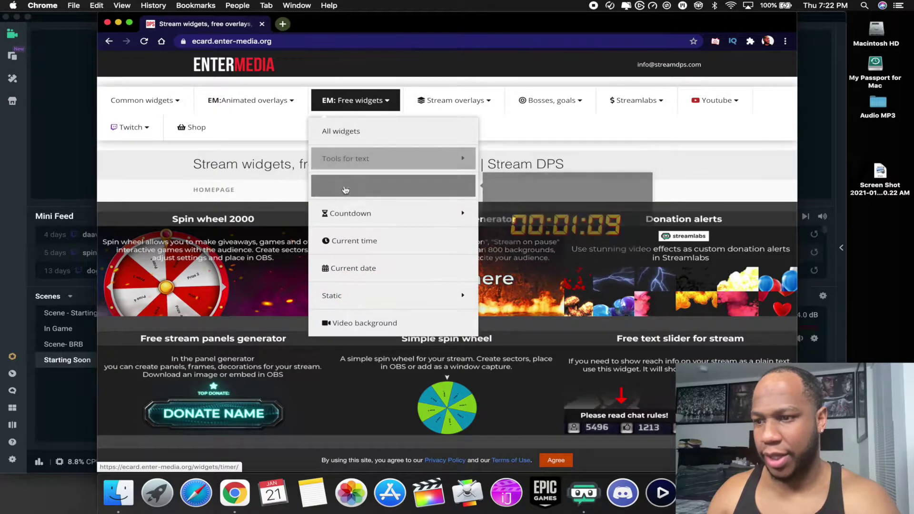
{"action": "mouse_move", "coordinate": [351, 159]}
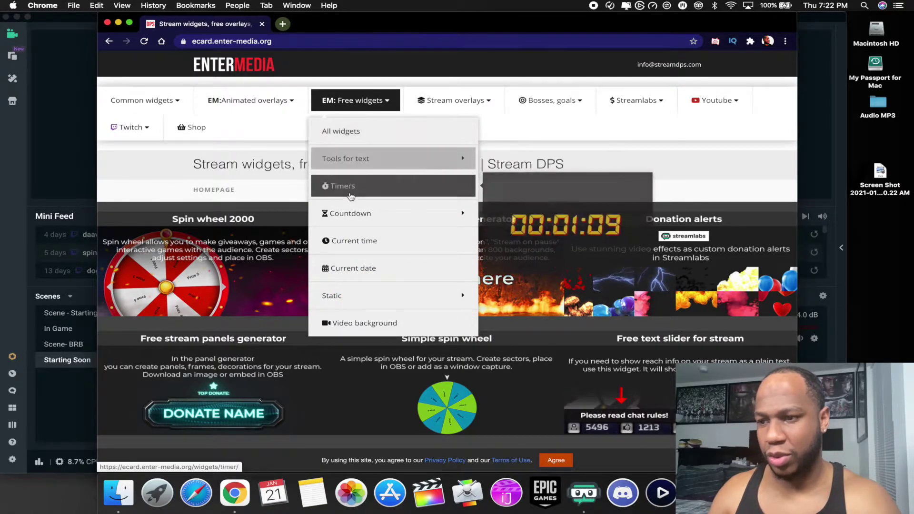
{"action": "mouse_move", "coordinate": [361, 213]}
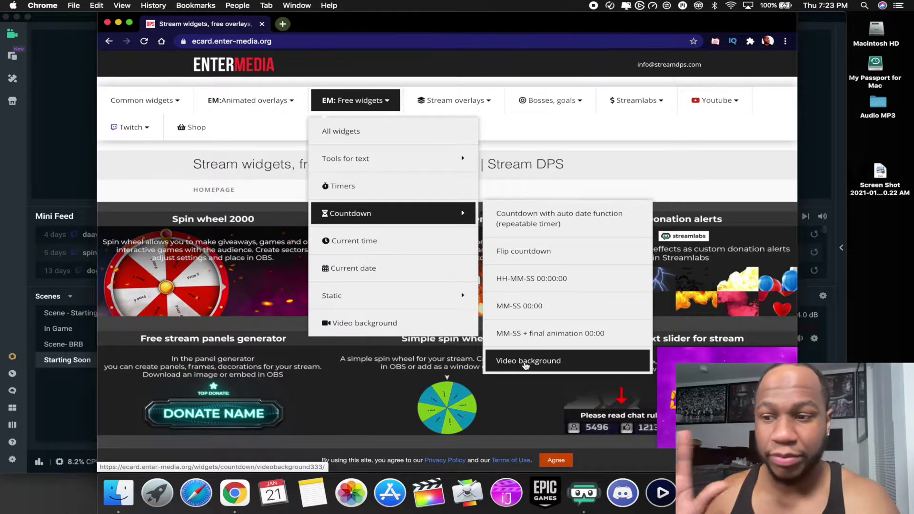
{"action": "left_click", "coordinate": [528, 305]}
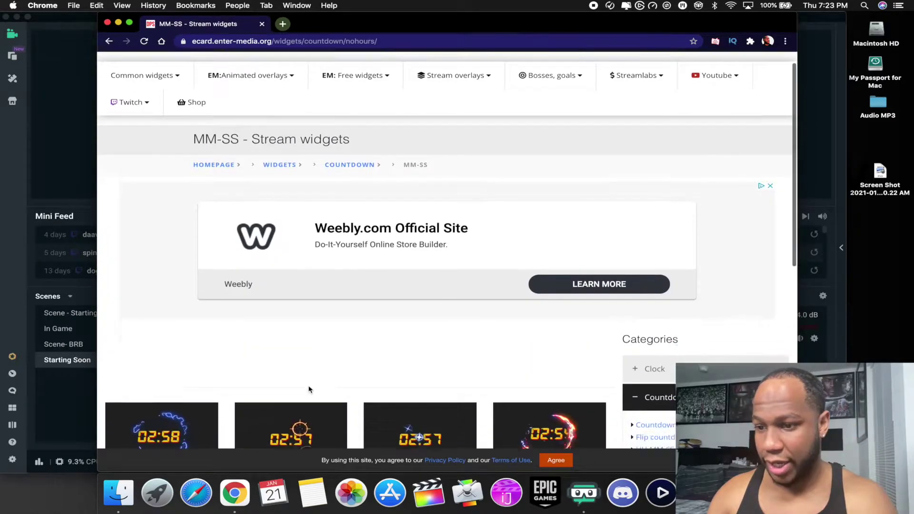
Open the "Countdown no hours + effects" widget with the blue electric ring.
{"action": "scroll", "coordinate": [309, 389], "scroll_direction": "down", "scroll_amount": 5}
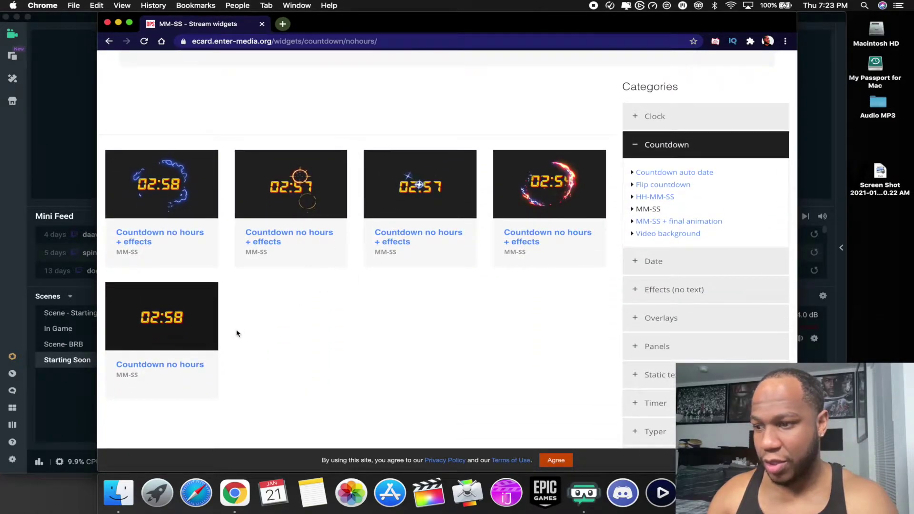
{"action": "scroll", "coordinate": [238, 335], "scroll_direction": "down", "scroll_amount": 5}
{"action": "scroll", "coordinate": [240, 338], "scroll_direction": "up", "scroll_amount": 5}
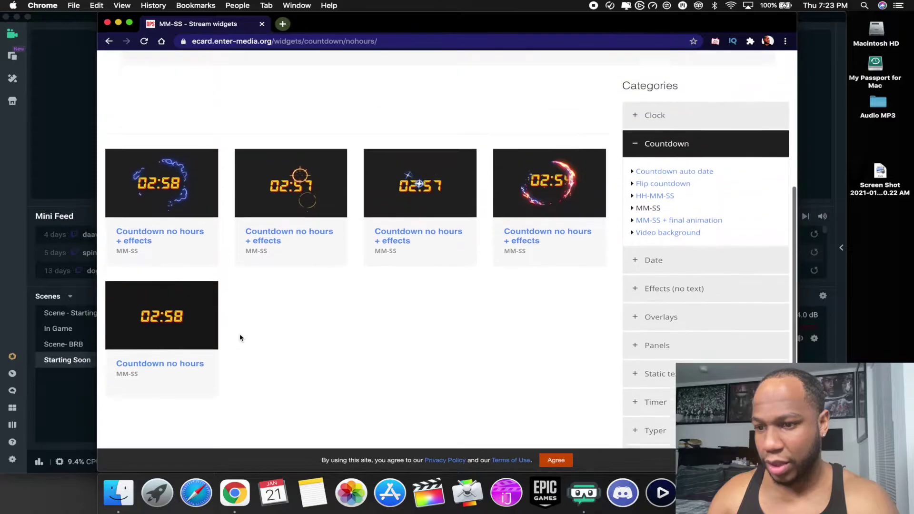
{"action": "scroll", "coordinate": [240, 337], "scroll_direction": "down", "scroll_amount": 3}
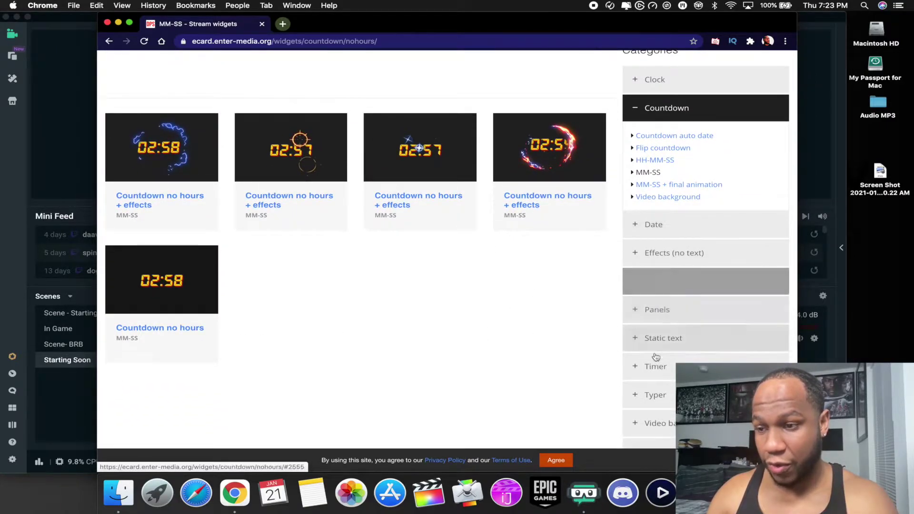
{"action": "left_click", "coordinate": [148, 158]}
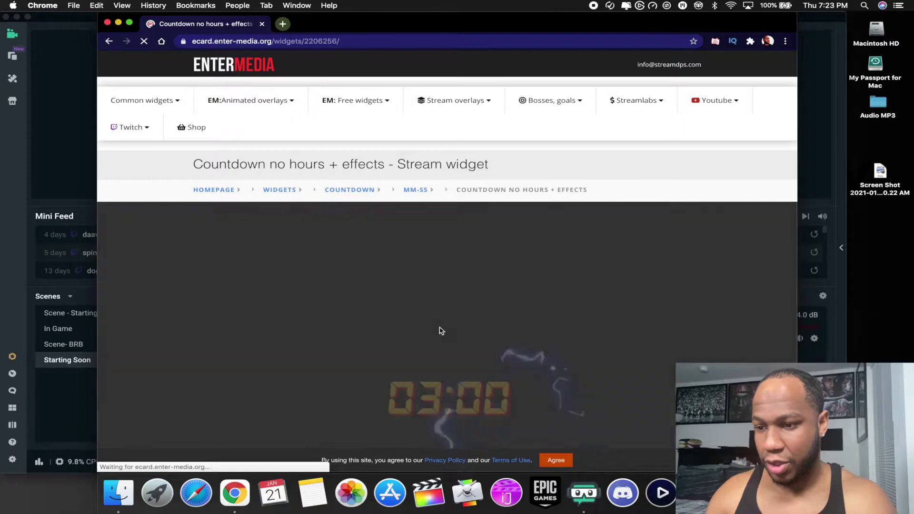
Change the countdown's Text 1 color to blue 456EFF and check it in the timer preview.
{"action": "scroll", "coordinate": [441, 330], "scroll_direction": "down", "scroll_amount": 5}
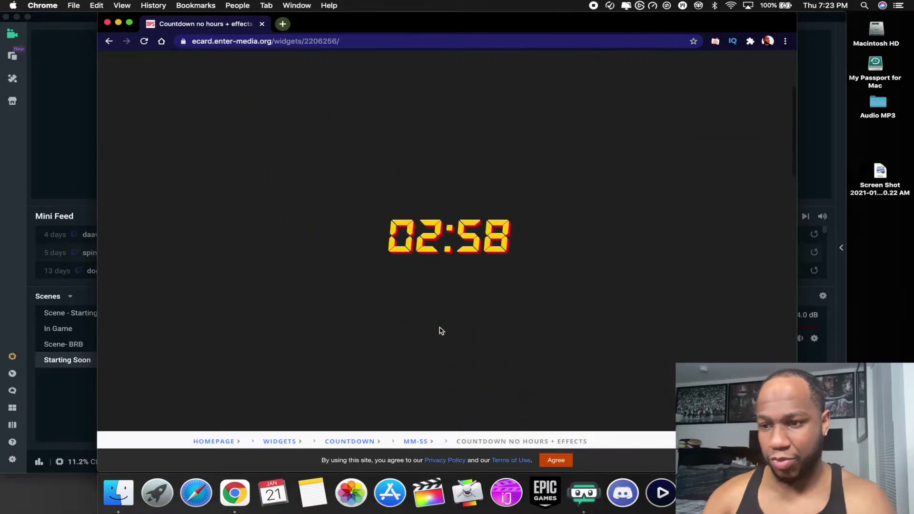
{"action": "scroll", "coordinate": [441, 331], "scroll_direction": "down", "scroll_amount": 6}
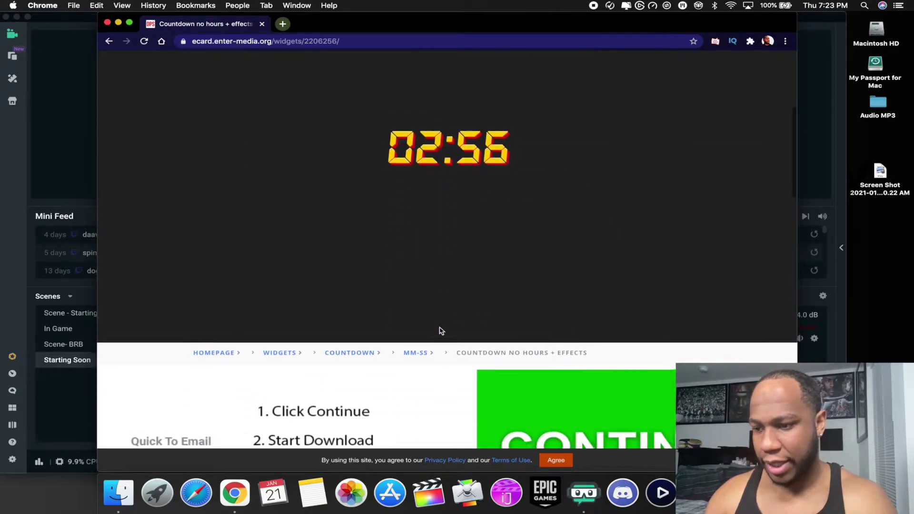
{"action": "scroll", "coordinate": [439, 330], "scroll_direction": "down", "scroll_amount": 4}
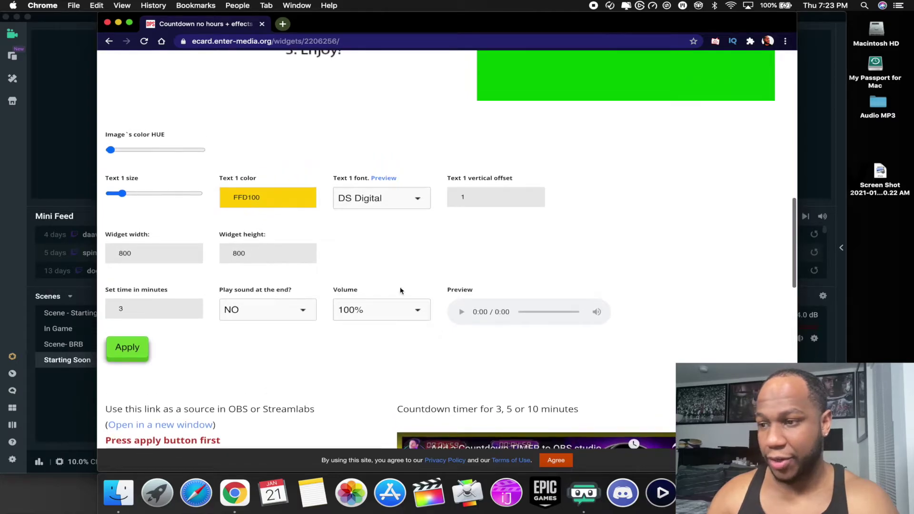
{"action": "scroll", "coordinate": [169, 163], "scroll_direction": "up", "scroll_amount": 4}
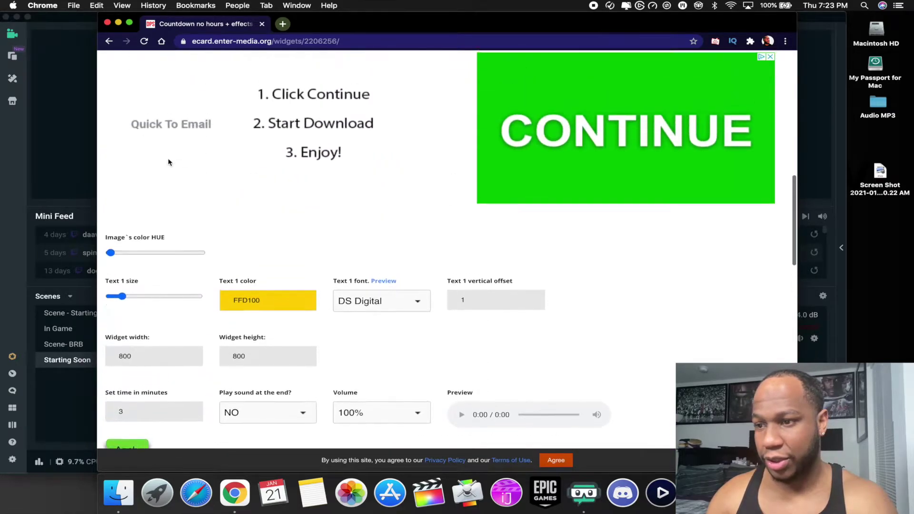
{"action": "scroll", "coordinate": [169, 163], "scroll_direction": "down", "scroll_amount": 3}
{"action": "left_click", "coordinate": [248, 232]}
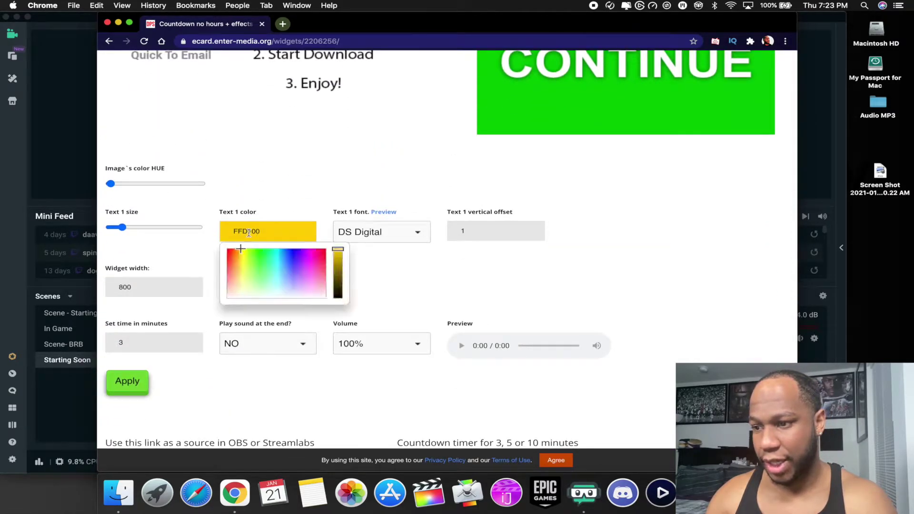
{"action": "mouse_move", "coordinate": [240, 248]}
{"action": "left_mouse_down"}
{"action": "mouse_move", "coordinate": [228, 265]}
{"action": "mouse_move", "coordinate": [289, 261]}
{"action": "left_mouse_up"}
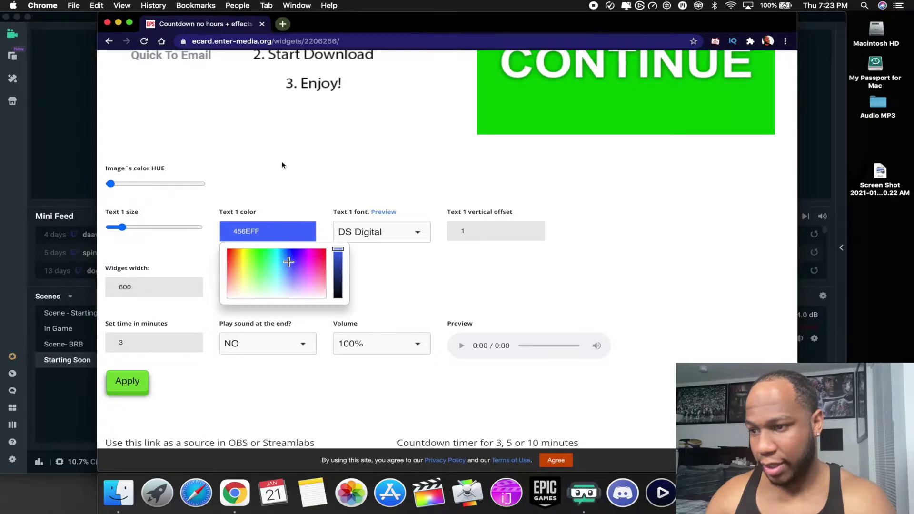
{"action": "scroll", "coordinate": [356, 226], "scroll_direction": "up", "scroll_amount": 10}
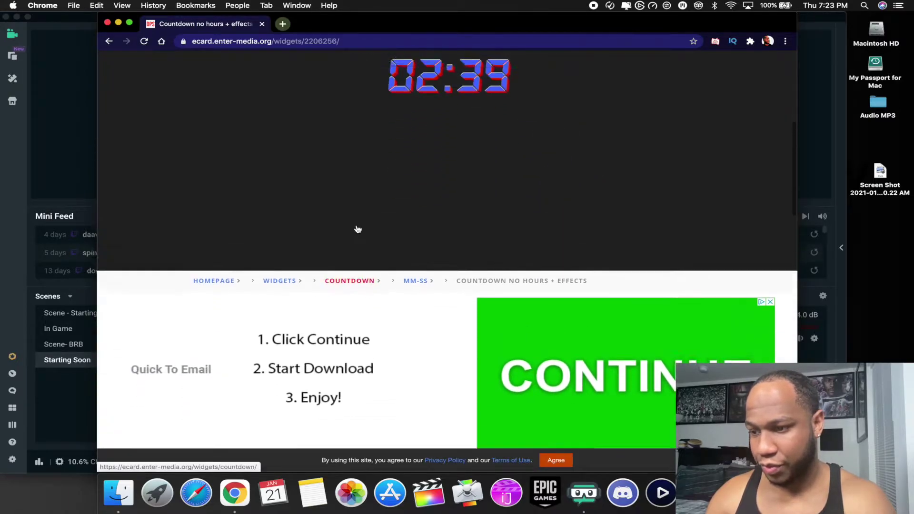
Choose Fortnite font as the countdown's Text 1 font and check the timer preview.
{"action": "scroll", "coordinate": [357, 228], "scroll_direction": "down", "scroll_amount": 5}
{"action": "left_click", "coordinate": [352, 260]}
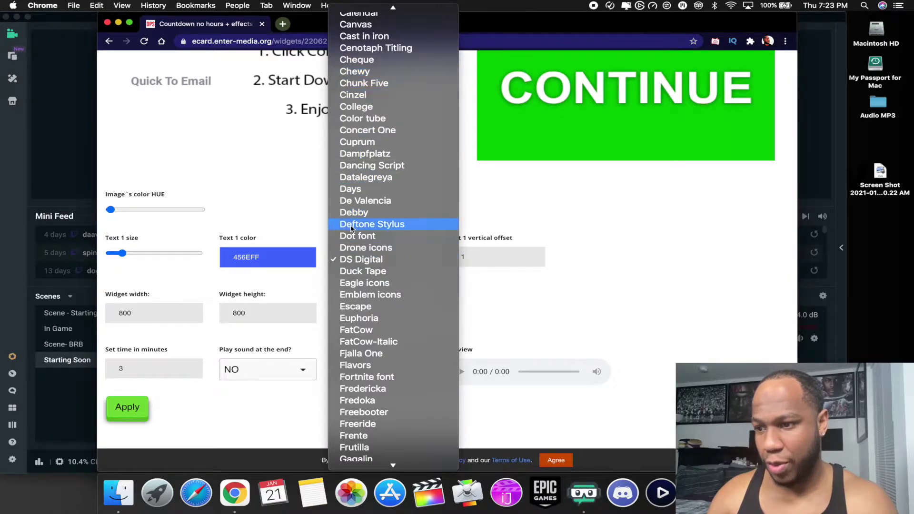
{"action": "left_click", "coordinate": [355, 376]}
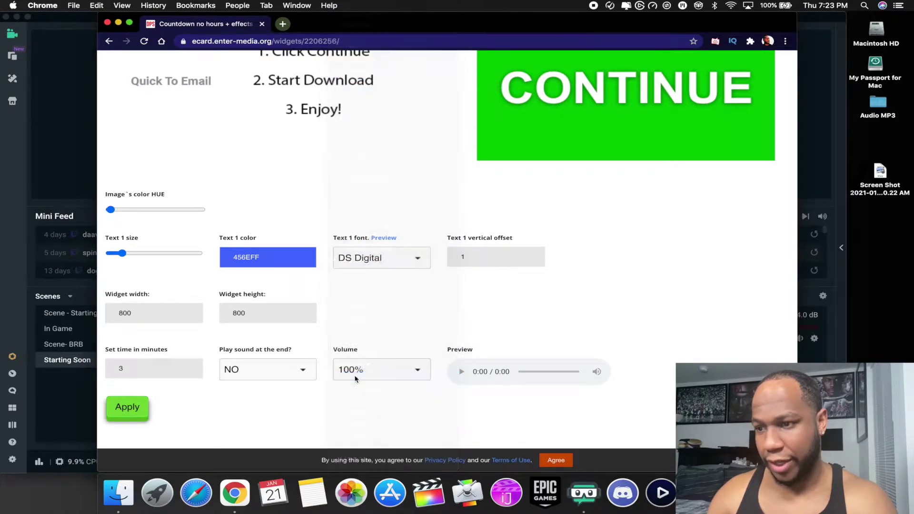
{"action": "scroll", "coordinate": [301, 194], "scroll_direction": "up", "scroll_amount": 6}
Look through the end-of-countdown sound options and keep NO selected.
{"action": "scroll", "coordinate": [302, 194], "scroll_direction": "down", "scroll_amount": 10}
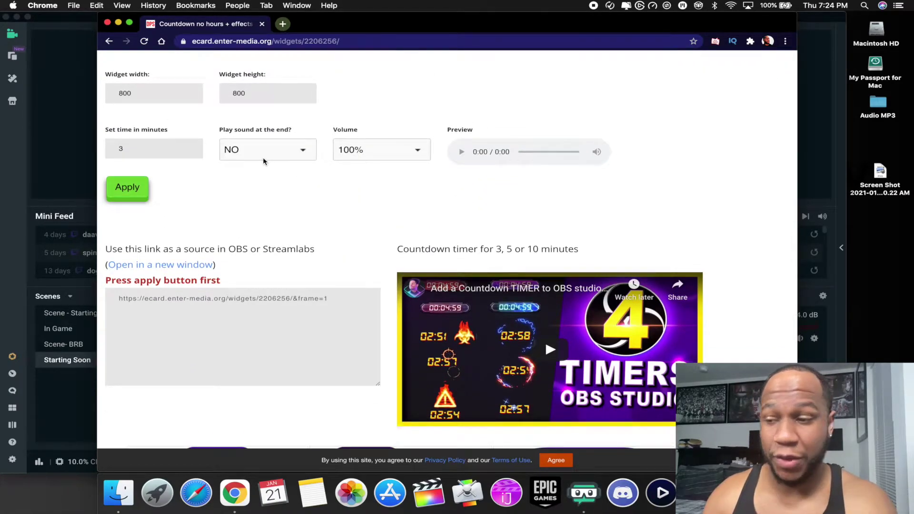
{"action": "left_click", "coordinate": [303, 150]}
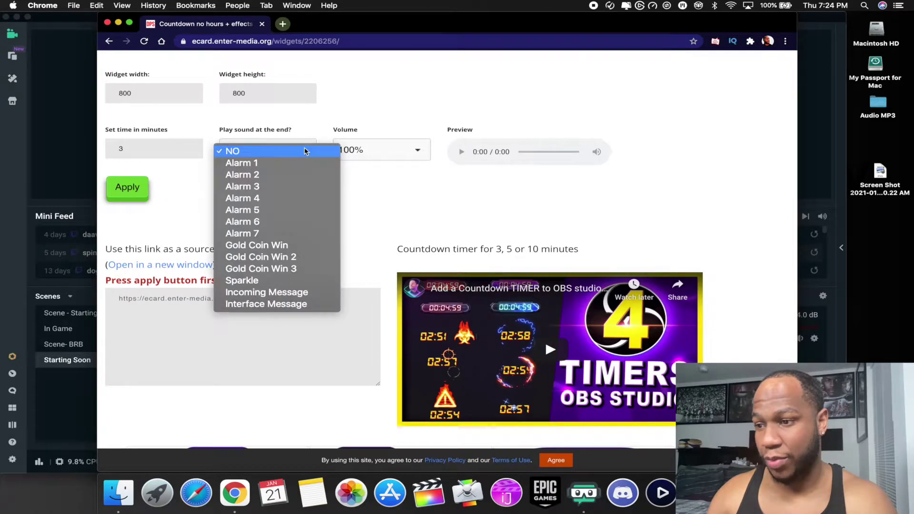
{"action": "left_click", "coordinate": [272, 151]}
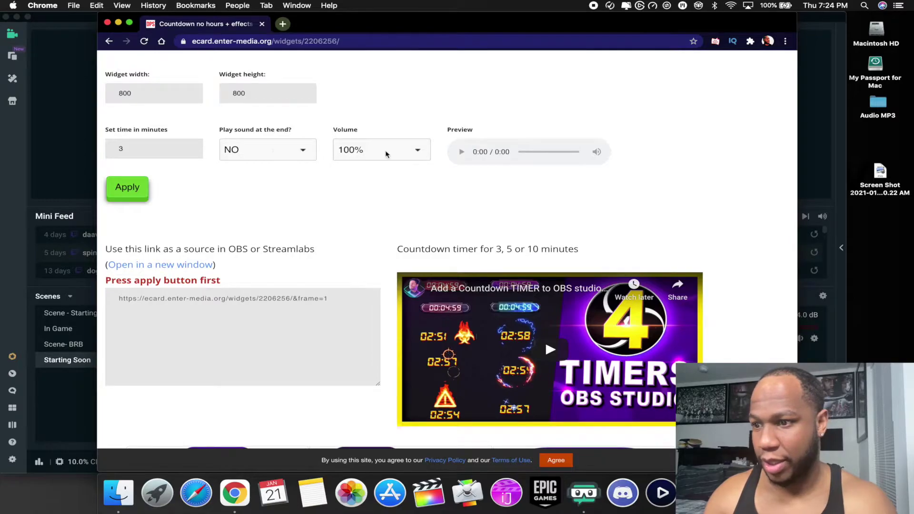
Apply the countdown widget settings with the time at 3 minutes and check the timer preview.
{"action": "left_click", "coordinate": [127, 188]}
{"action": "scroll", "coordinate": [305, 260], "scroll_direction": "down", "scroll_amount": 3}
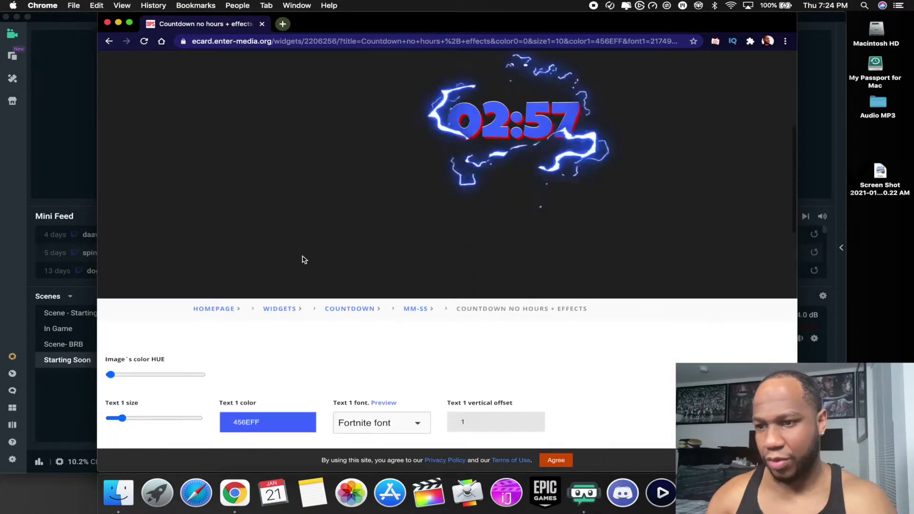
{"action": "scroll", "coordinate": [303, 256], "scroll_direction": "down", "scroll_amount": 10}
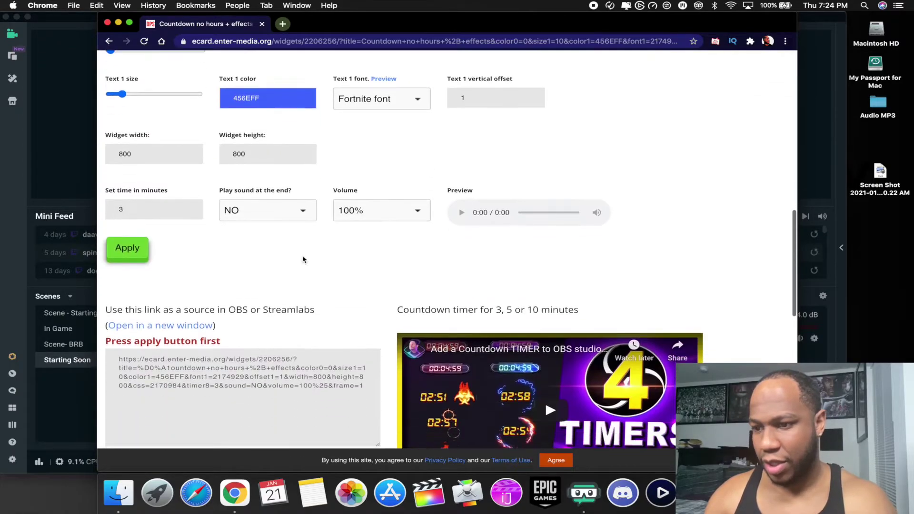
Try a cyan glow effect on the countdown digits and check it in the timer preview.
{"action": "left_click", "coordinate": [302, 259]}
{"action": "scroll", "coordinate": [301, 259], "scroll_direction": "down", "scroll_amount": 2}
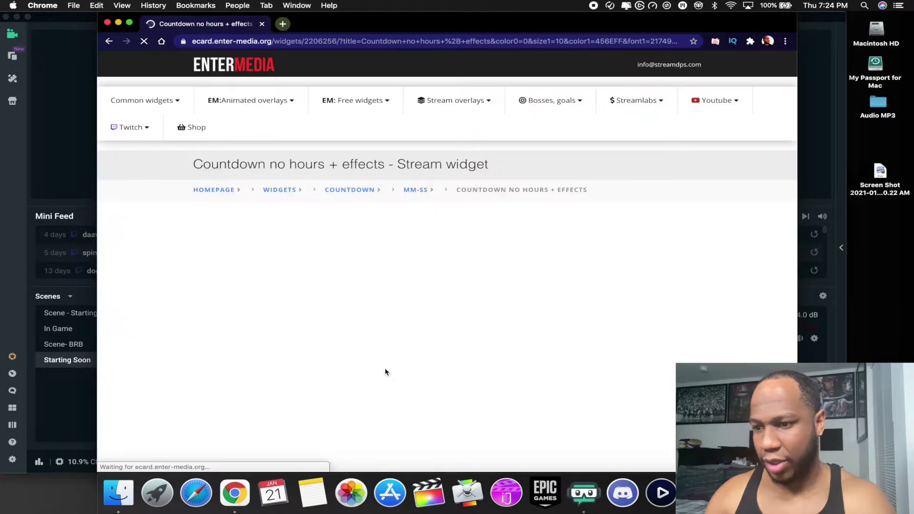
{"action": "scroll", "coordinate": [474, 370], "scroll_direction": "down", "scroll_amount": 2}
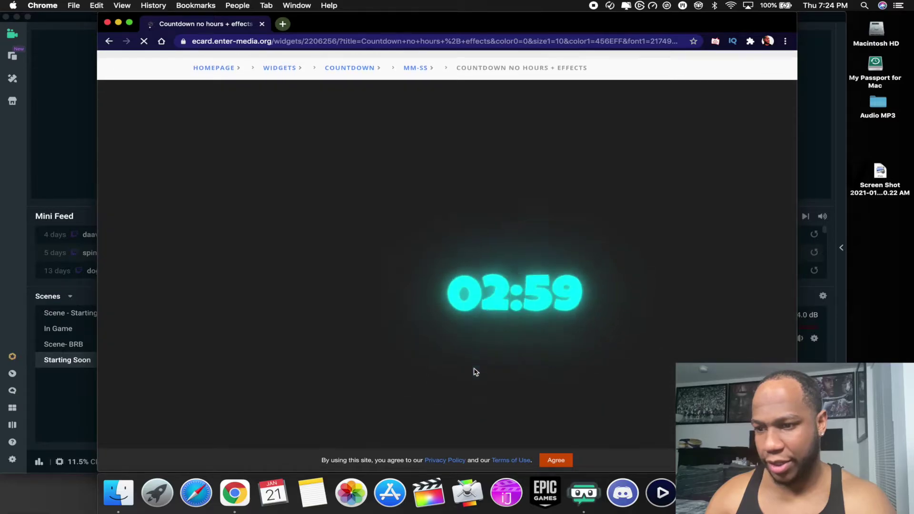
{"action": "scroll", "coordinate": [475, 371], "scroll_direction": "down", "scroll_amount": 3}
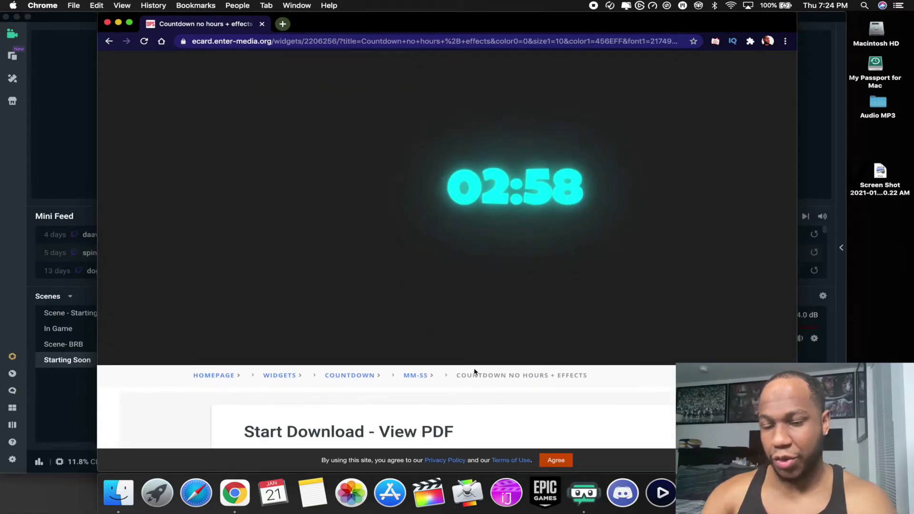
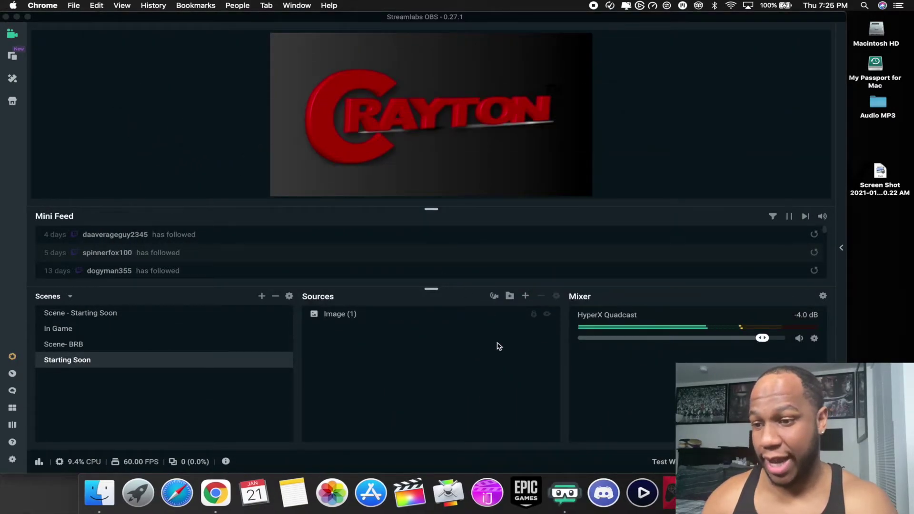
In Streamlabs OBS, add a new Browser Source named Timer to the Starting Soon scene instead of reusing the existing source.
{"action": "left_click", "coordinate": [525, 295]}
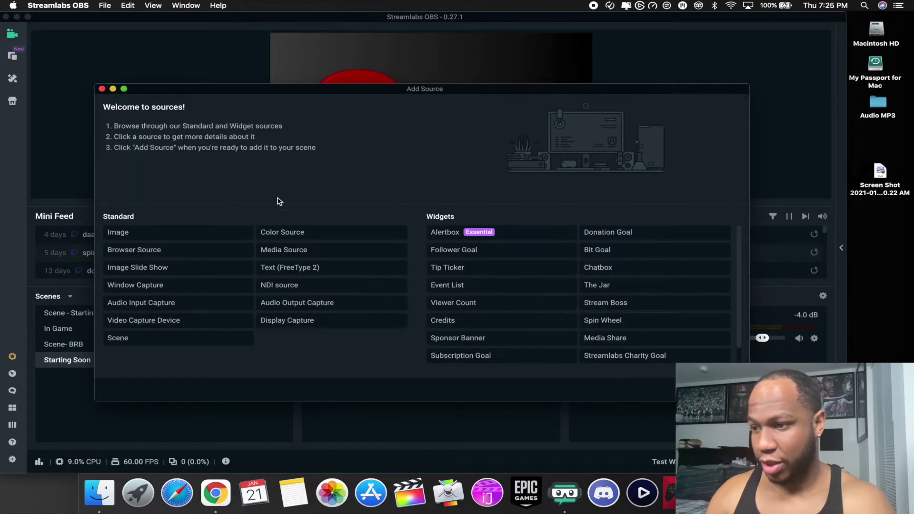
{"action": "double_click", "coordinate": [127, 251]}
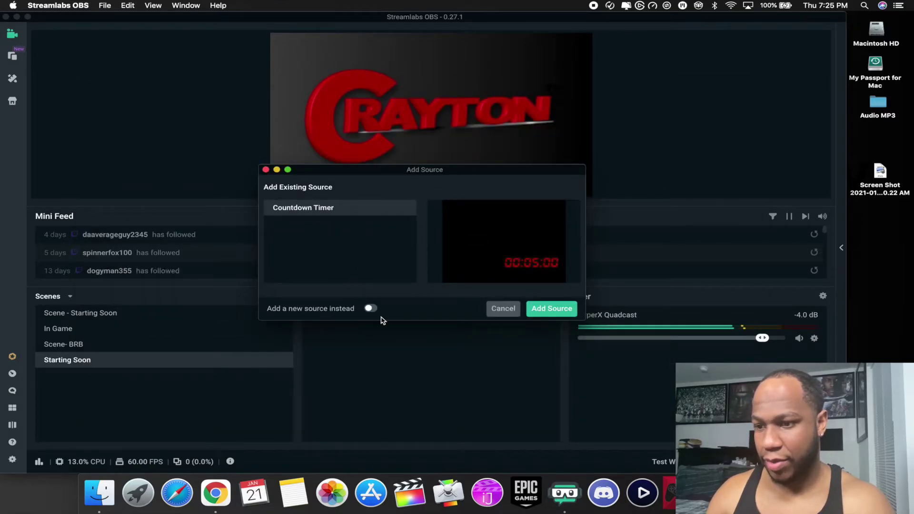
{"action": "left_click", "coordinate": [371, 308]}
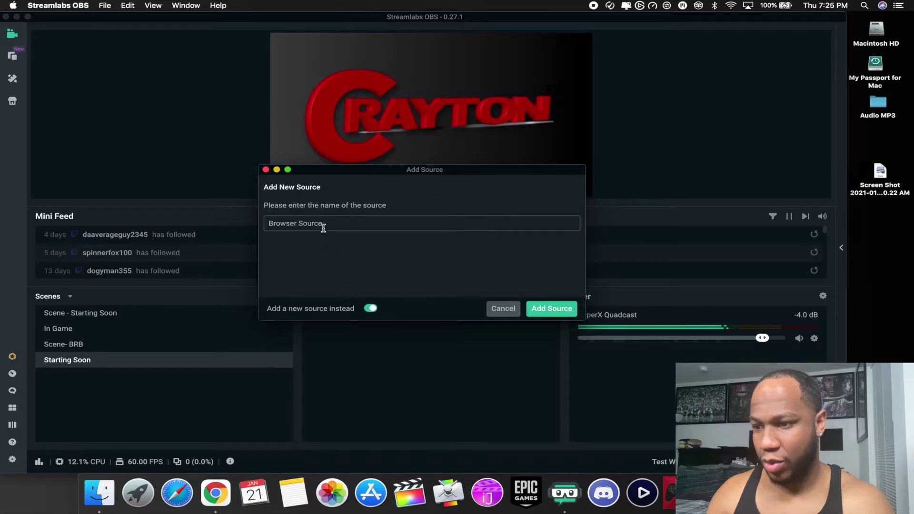
{"action": "left_click_drag", "start_coordinate": [329, 223], "coordinate": [249, 223]}
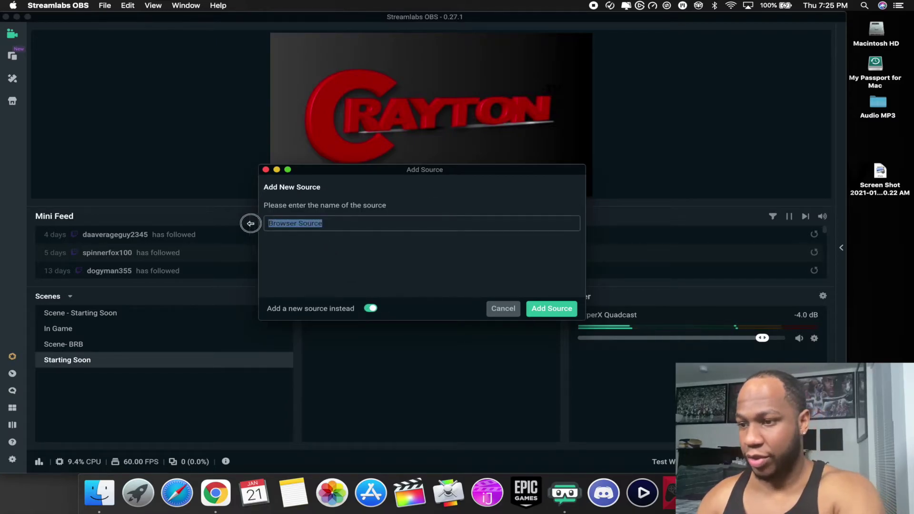
{"action": "type", "text": "kTimer"}
{"action": "left_click", "coordinate": [547, 308]}
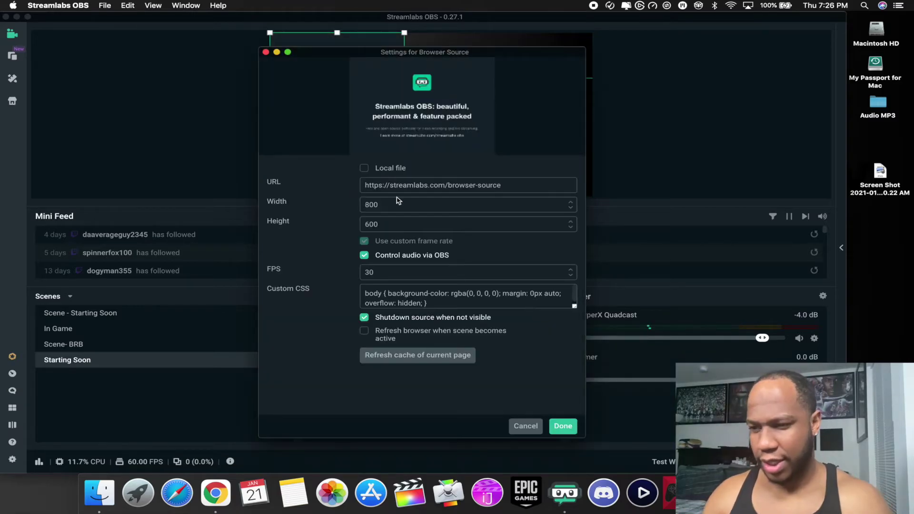
Replace the Timer source's URL with the copied countdown widget link and enable refreshing the browser when the scene becomes active.
{"action": "left_click_drag", "start_coordinate": [516, 184], "coordinate": [348, 190]}
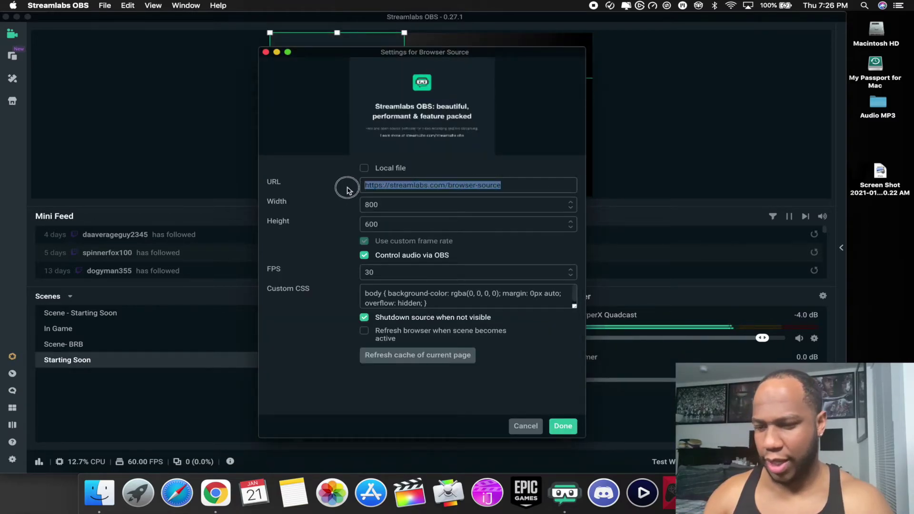
{"action": "key", "text": "BackSpace"}
{"action": "key", "text": "super+v"}
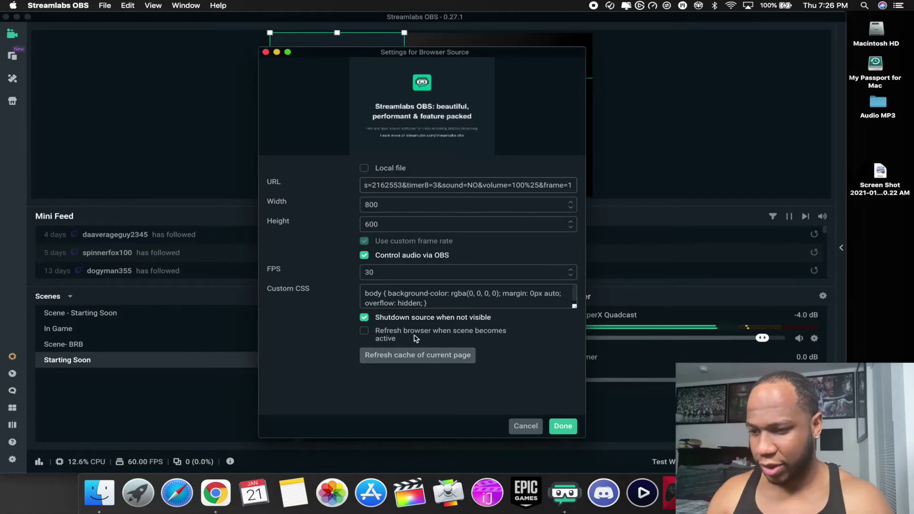
{"action": "left_click", "coordinate": [365, 330]}
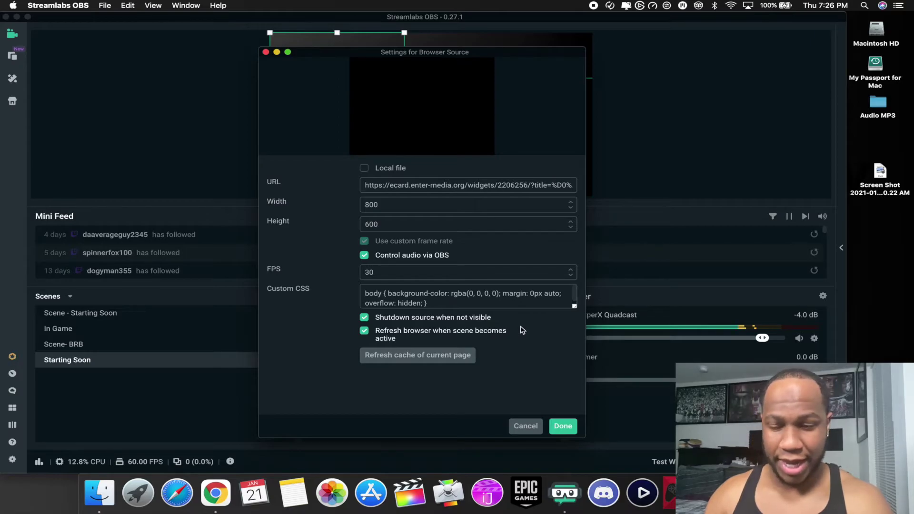
{"action": "left_click", "coordinate": [560, 427]}
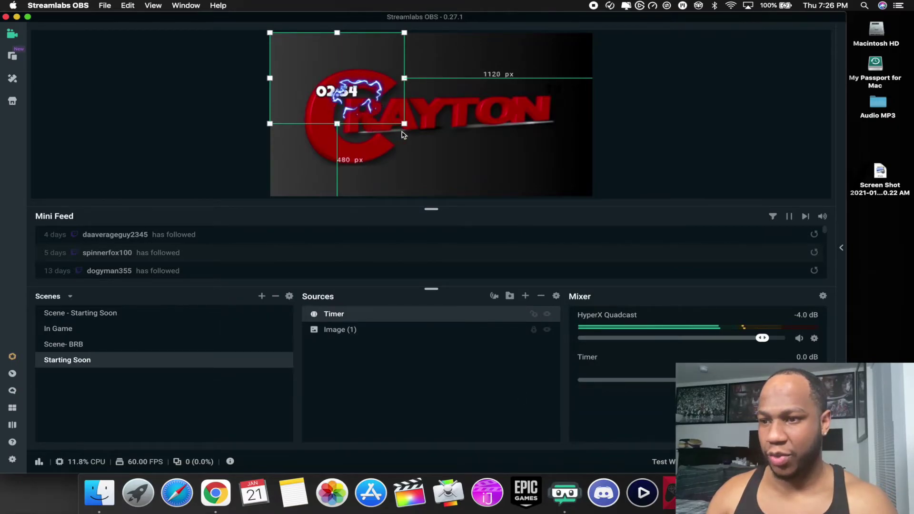
Enlarge the Timer source to the full canvas width, placing the countdown below the logo, and lock it.
{"action": "left_click_drag", "start_coordinate": [404, 123], "coordinate": [592, 241]}
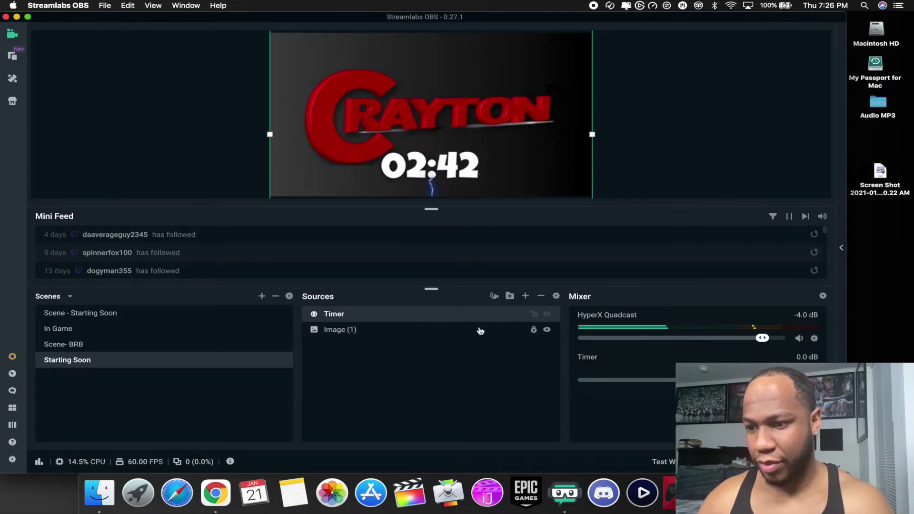
{"action": "left_click", "coordinate": [534, 315]}
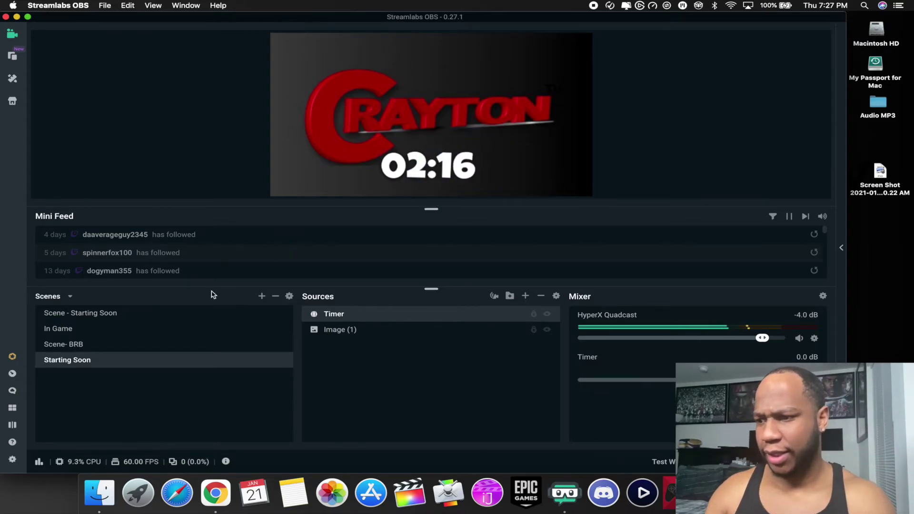
View the "Scene - Starting Soon" and "Scene- BRB" scenes, and return to the new Starting Soon scene to check its timer.
{"action": "left_click", "coordinate": [62, 315]}
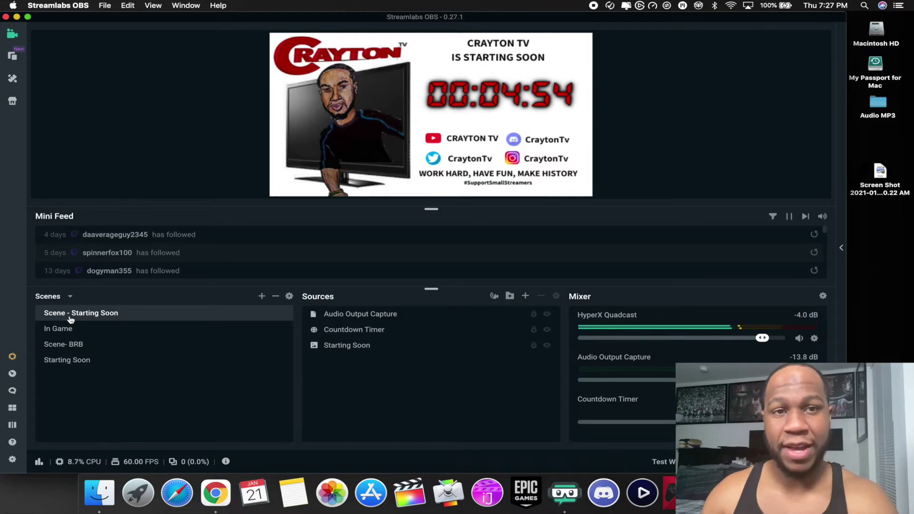
{"action": "left_click", "coordinate": [57, 345]}
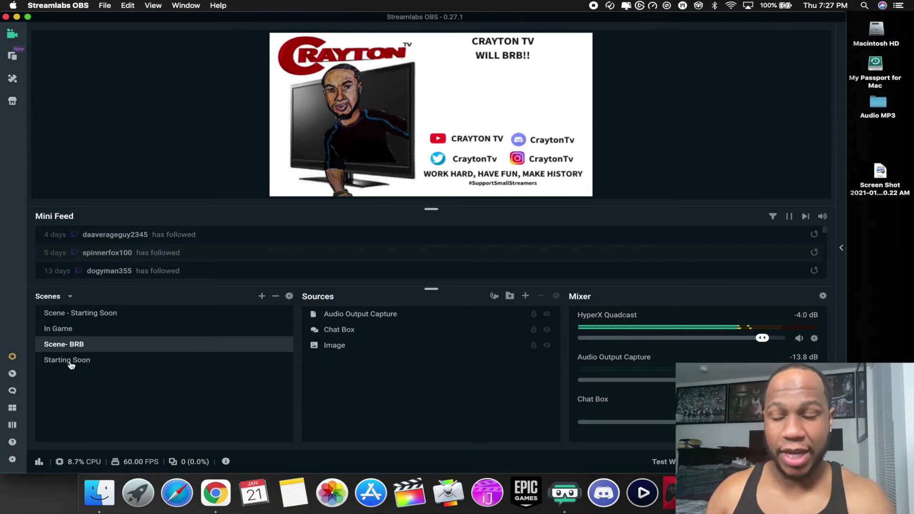
{"action": "left_click", "coordinate": [71, 361]}
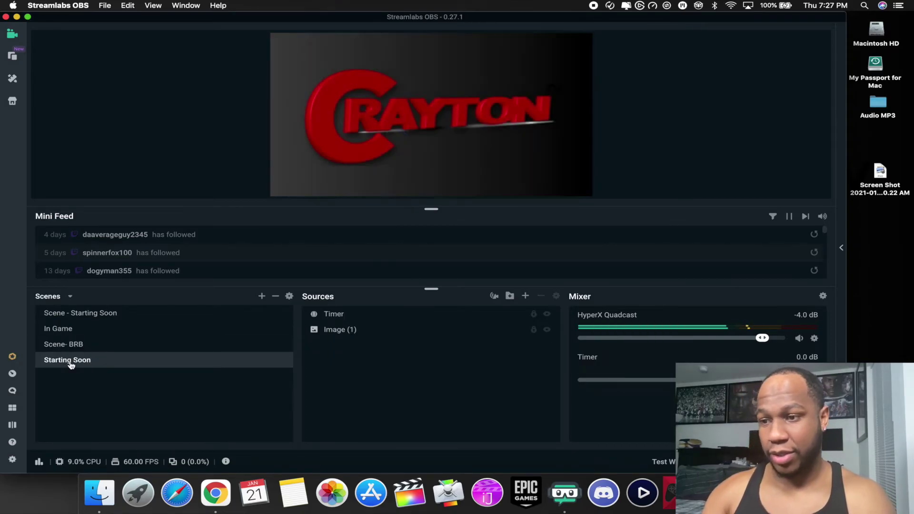